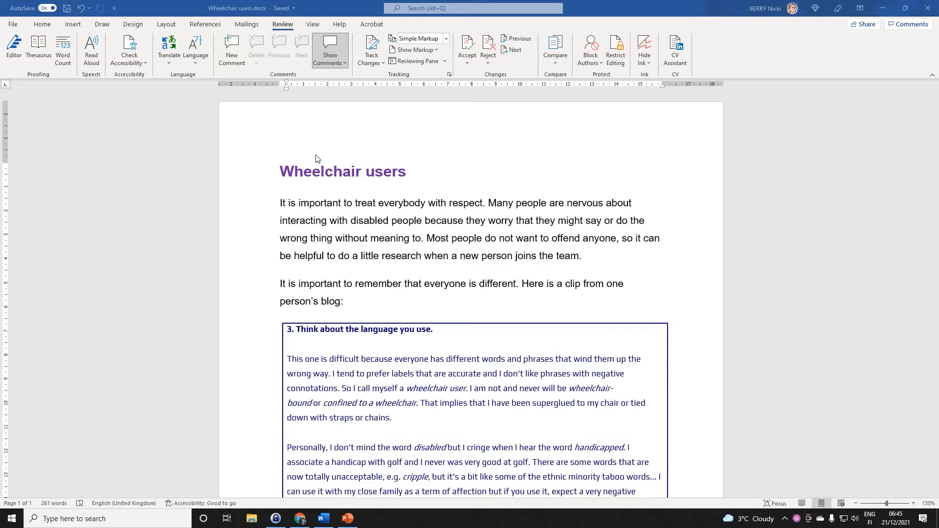
# Run the accessibility check on the Wheelchair users Word document, then close the inspection results
pyautogui.click(347, 519)
pyautogui.moveTo(319, 524)
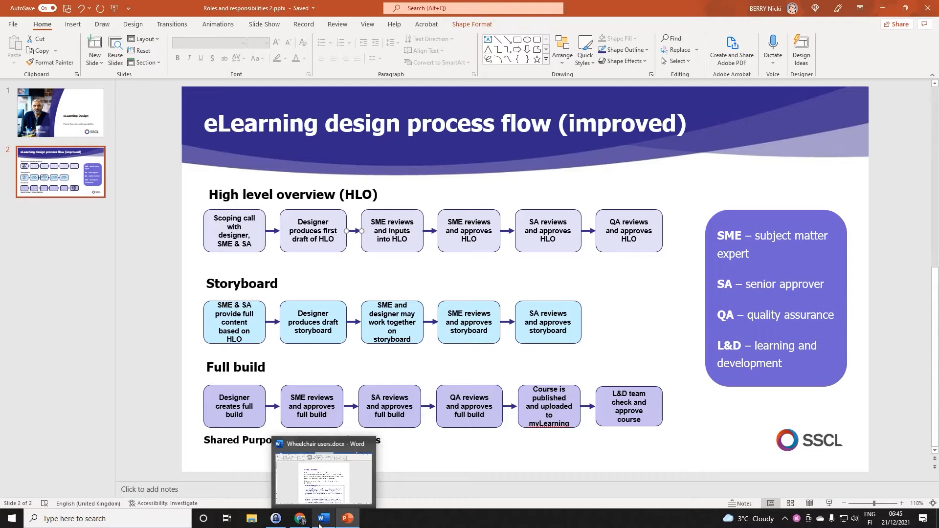
pyautogui.click(319, 524)
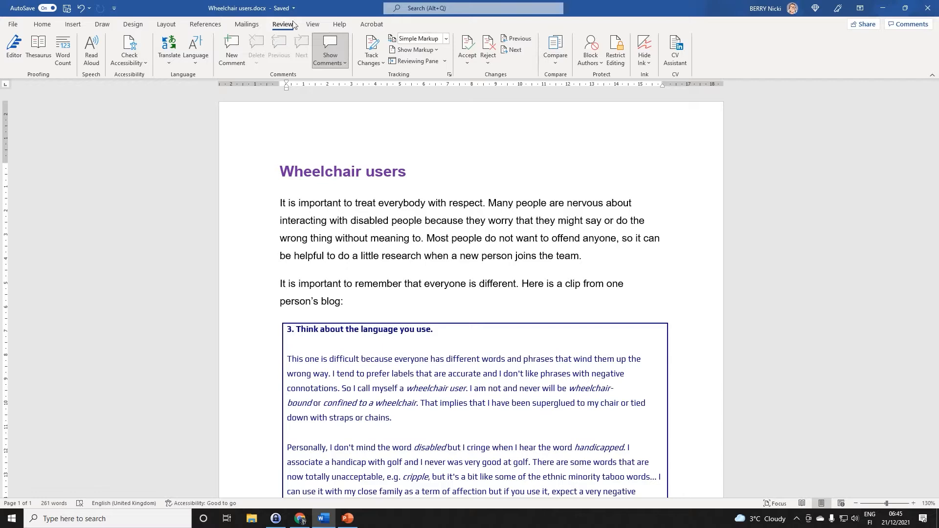
pyautogui.click(129, 44)
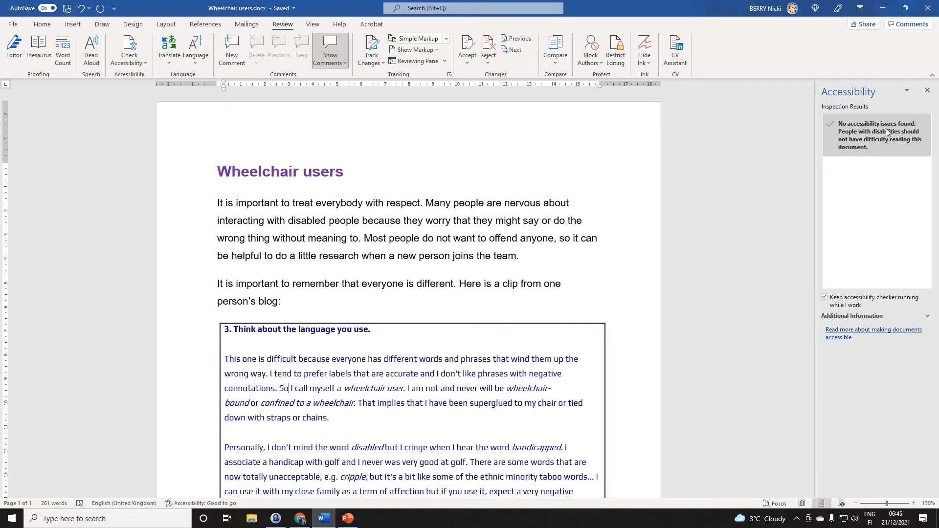
pyautogui.click(929, 93)
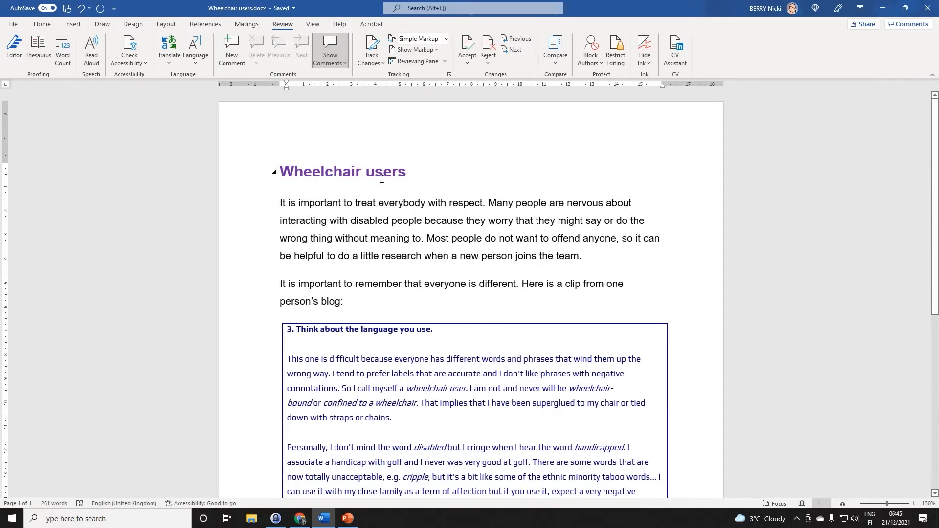
# Check which paragraph styles are applied to the Wheelchair users title and to the text in the blog excerpt box
pyautogui.click(324, 171)
pyautogui.click(42, 24)
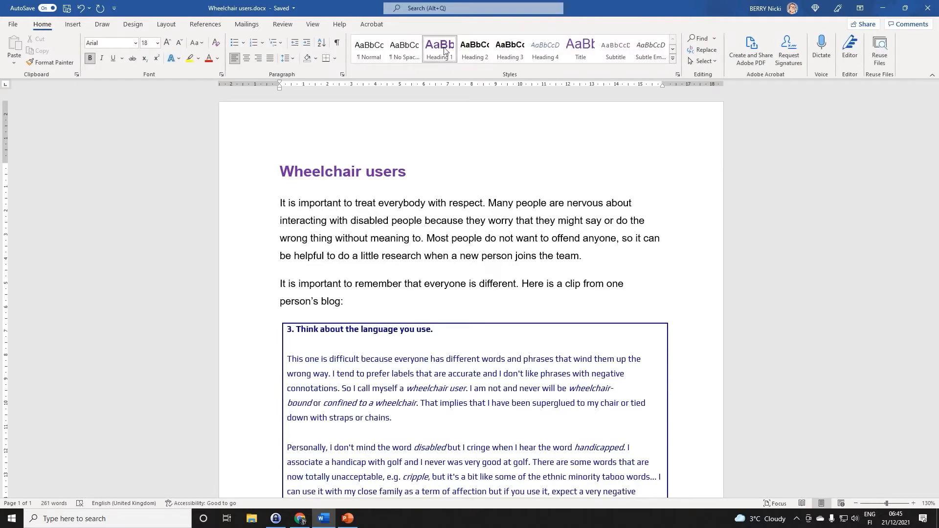
pyautogui.scroll(-1, 365, 277)
pyautogui.scroll(-2, 365, 278)
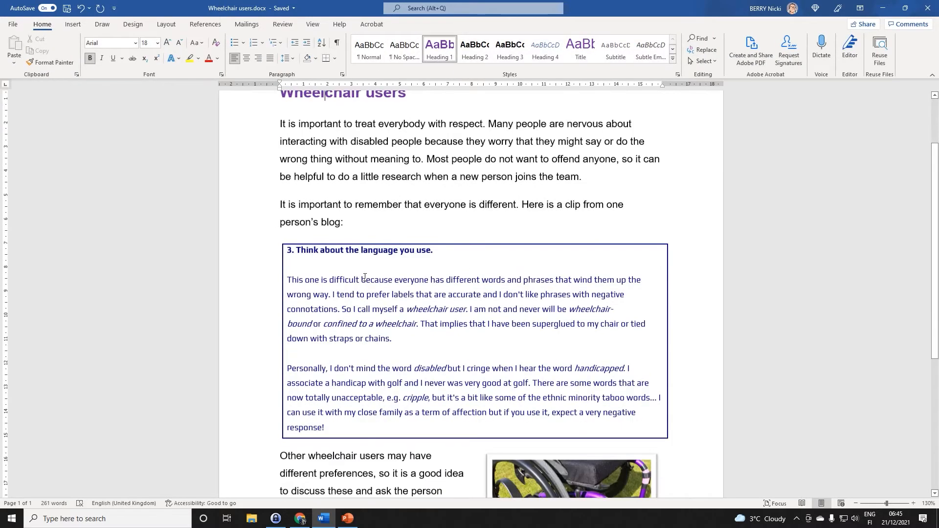
pyautogui.click(369, 258)
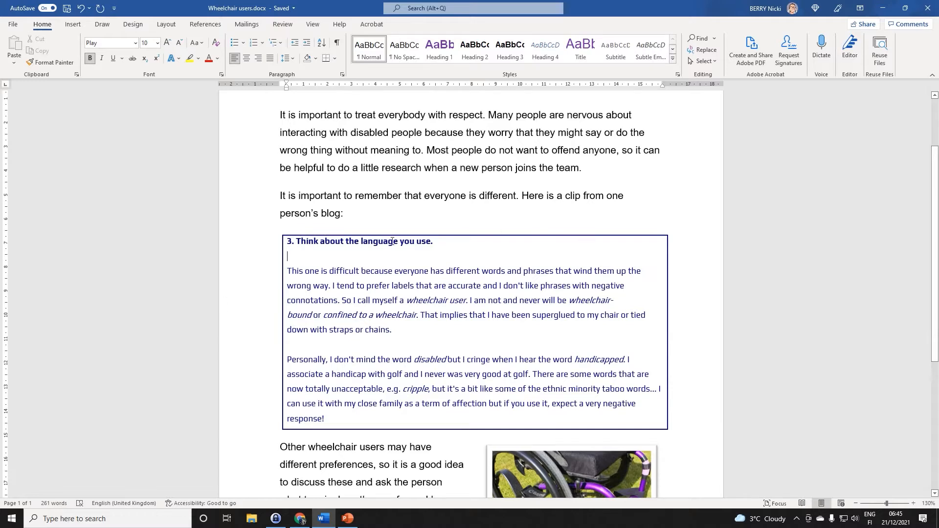
pyautogui.click(304, 270)
# Review the alt text of the wheelchair photo below the blog excerpt, leaving the description as it is
pyautogui.scroll(-4, 317, 321)
pyautogui.click(543, 308)
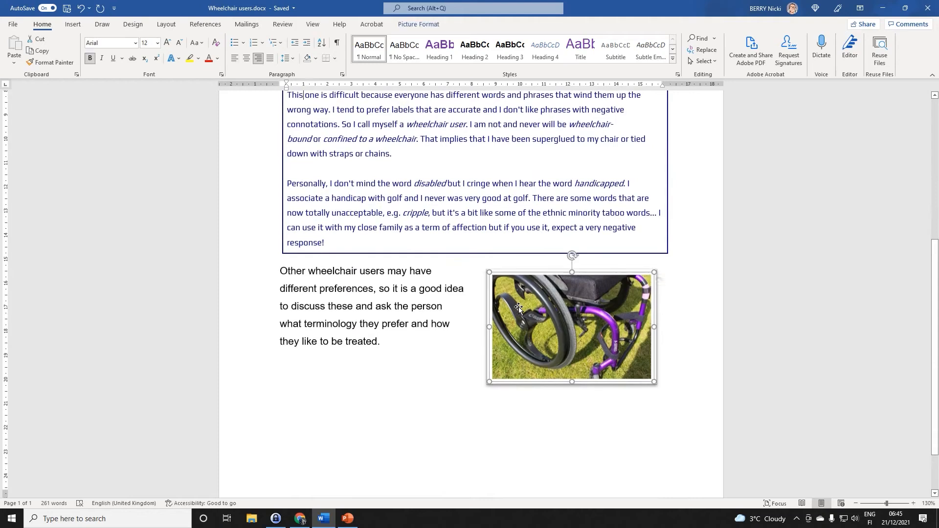
pyautogui.rightClick(543, 308)
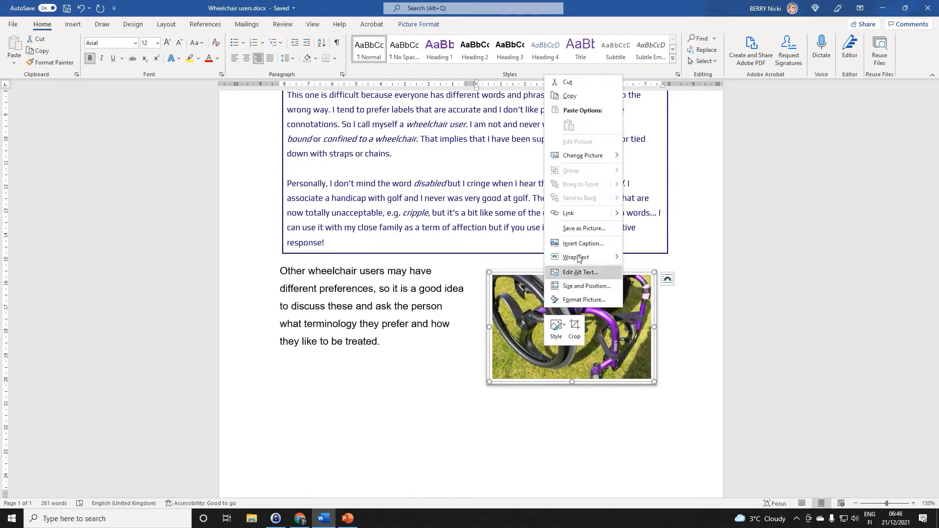
pyautogui.click(581, 274)
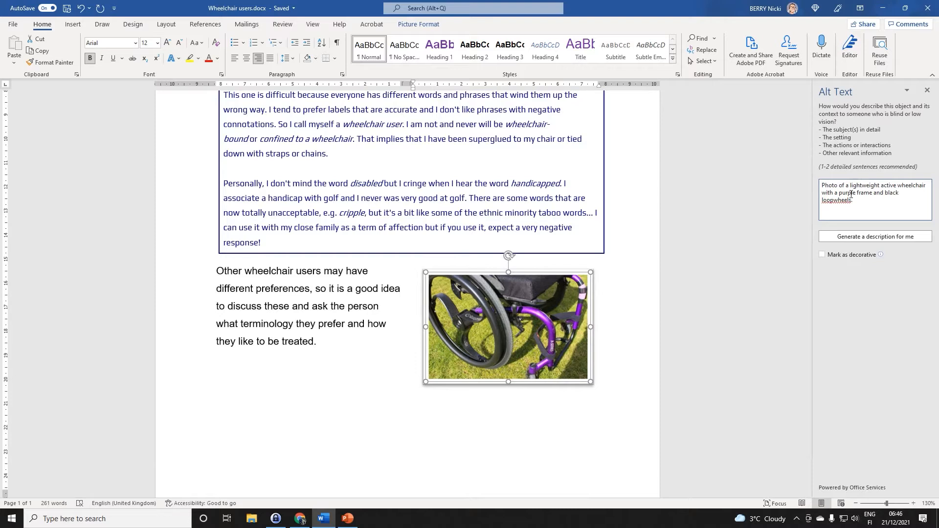
pyautogui.click(928, 91)
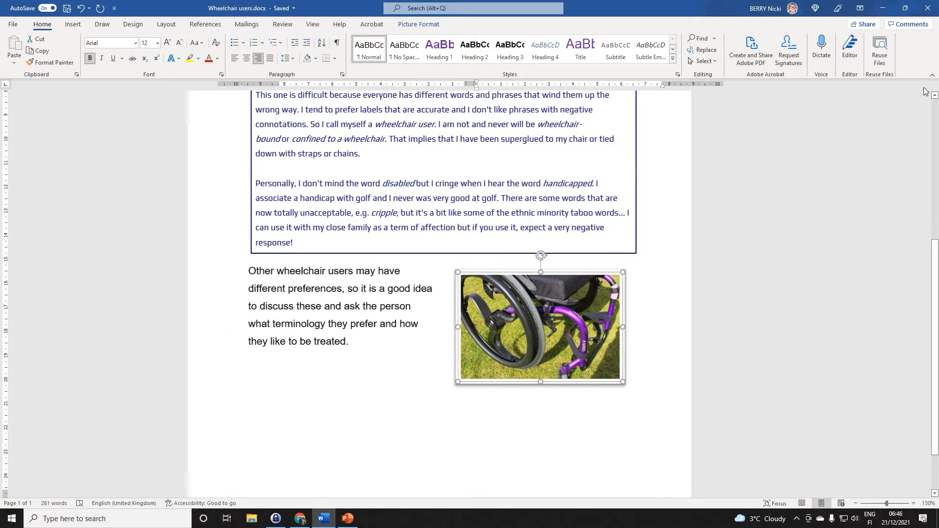
# Switch to PowerPoint and run the accessibility check on the Roles and responsibilities 2 presentation, closing the results after review
pyautogui.click(348, 518)
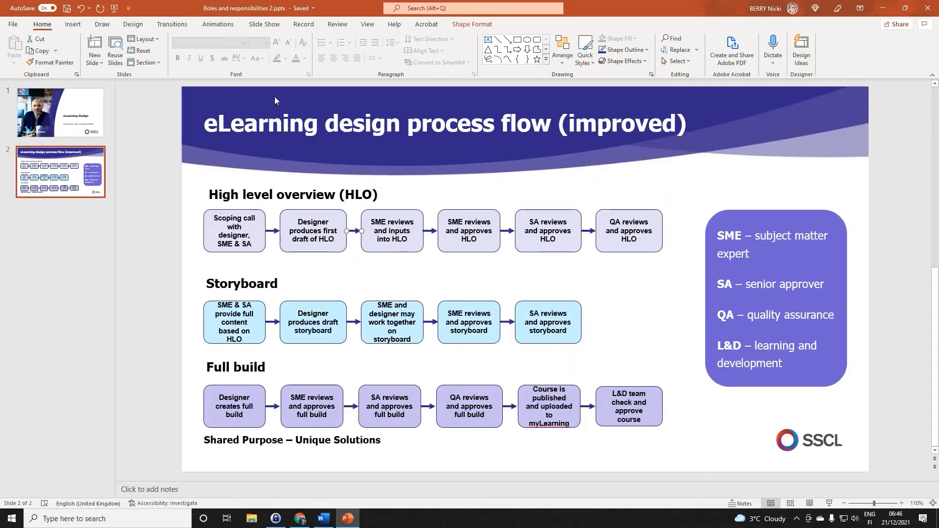
pyautogui.click(337, 24)
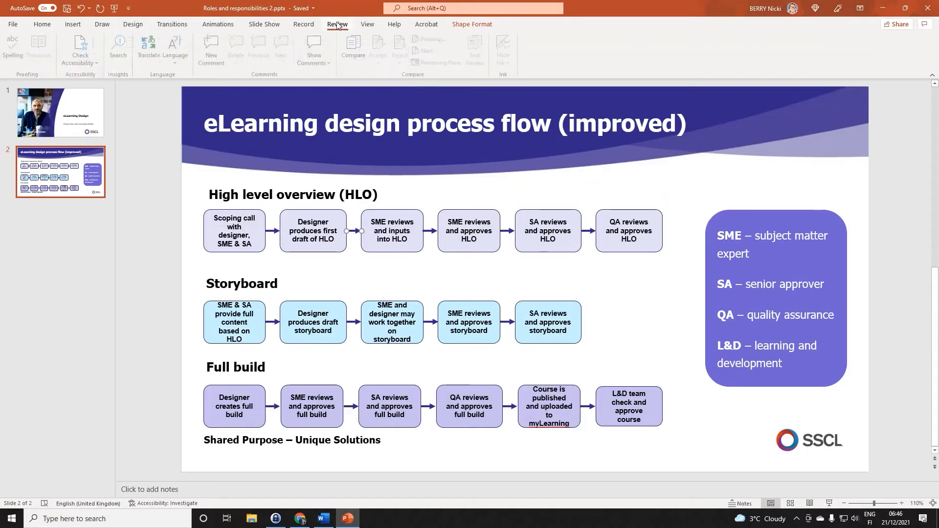
pyautogui.click(86, 43)
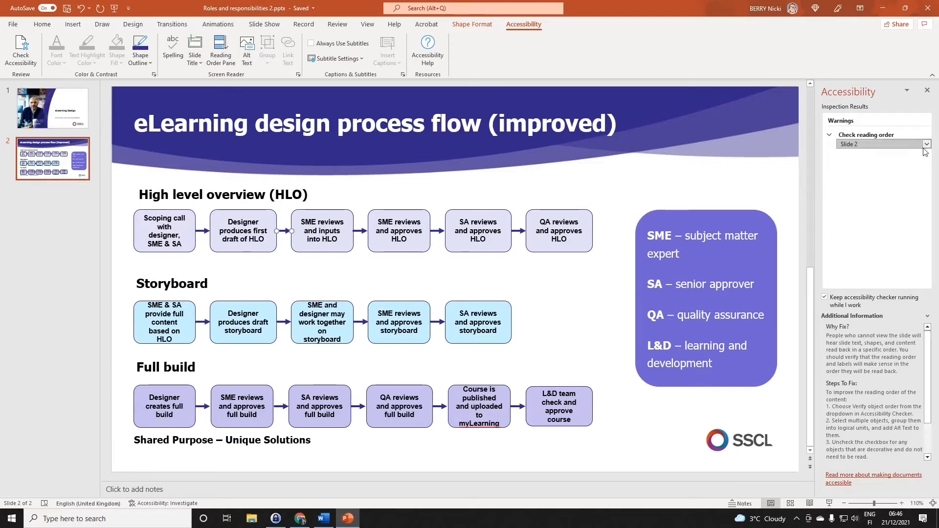
pyautogui.click(928, 92)
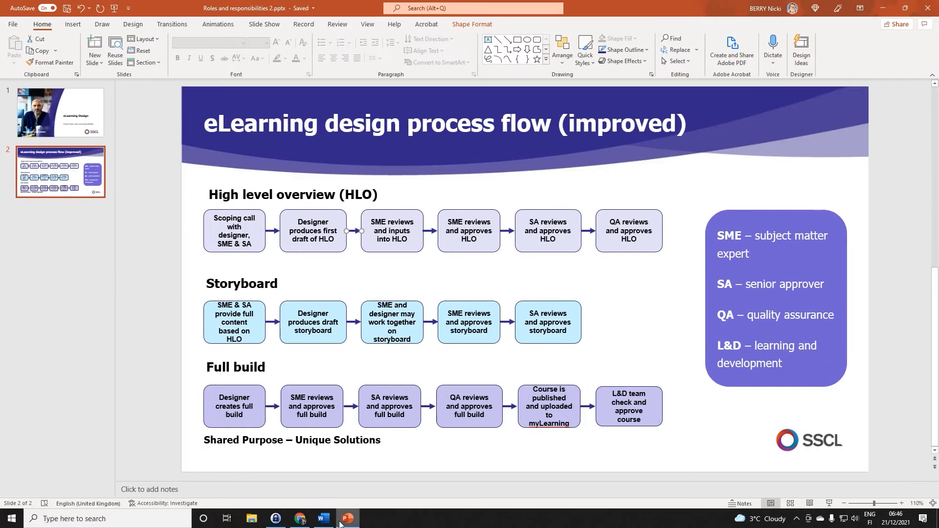
# Switch to Word and save the document as the Adobe PDF Wheelchair users.pdf, also converting Word styles and Word bookmarks to bookmarks
pyautogui.click(323, 519)
pyautogui.scroll(3, 349, 236)
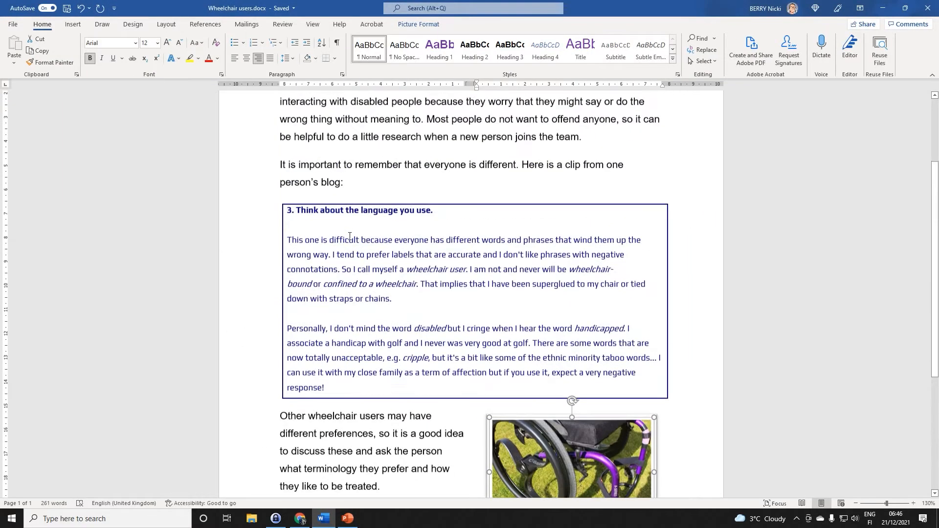
pyautogui.scroll(2, 350, 236)
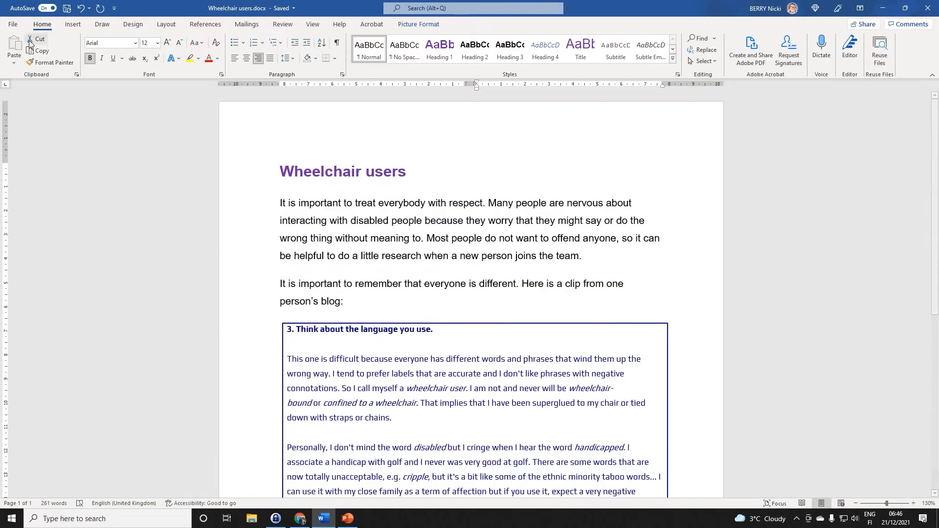
pyautogui.click(13, 25)
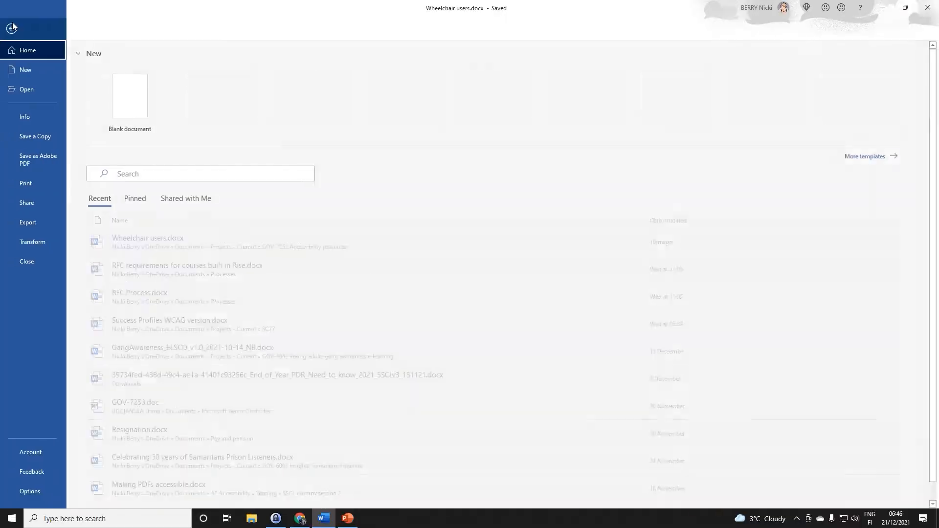
pyautogui.click(38, 164)
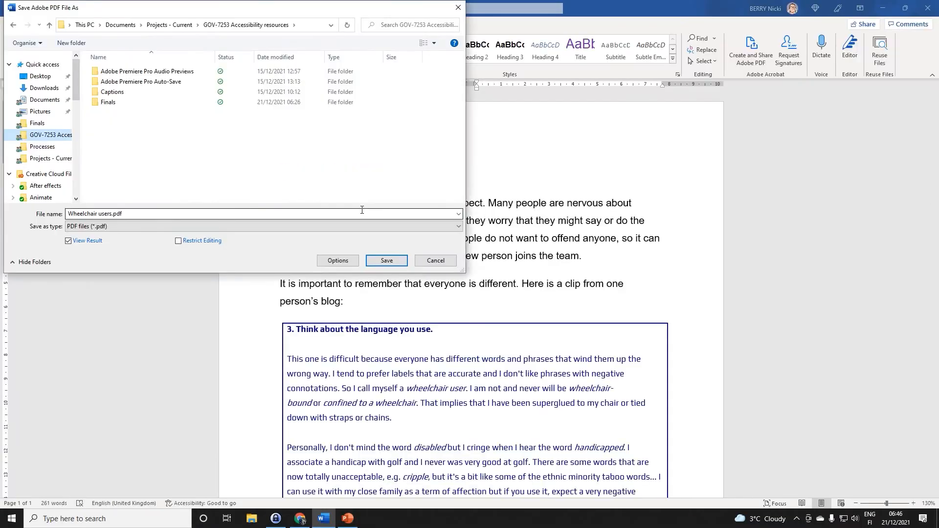
pyautogui.click(324, 262)
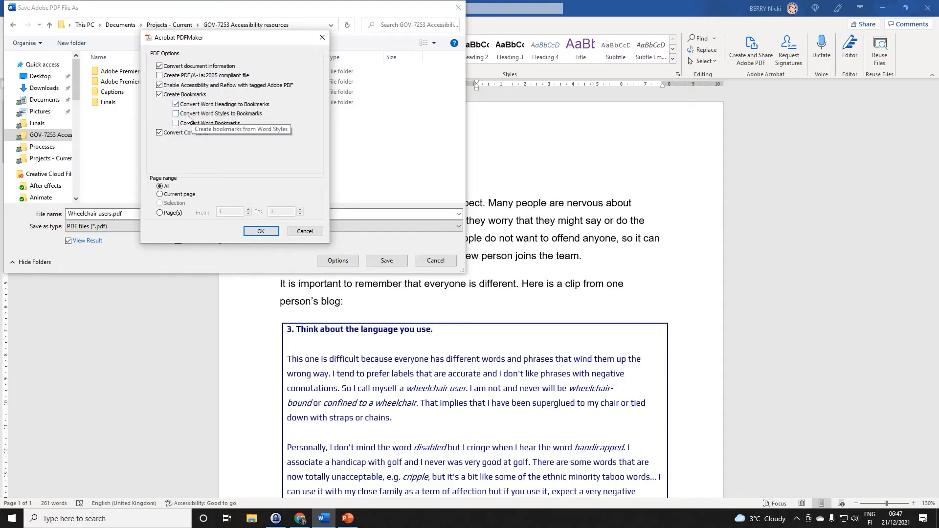
pyautogui.click(176, 114)
pyautogui.click(177, 122)
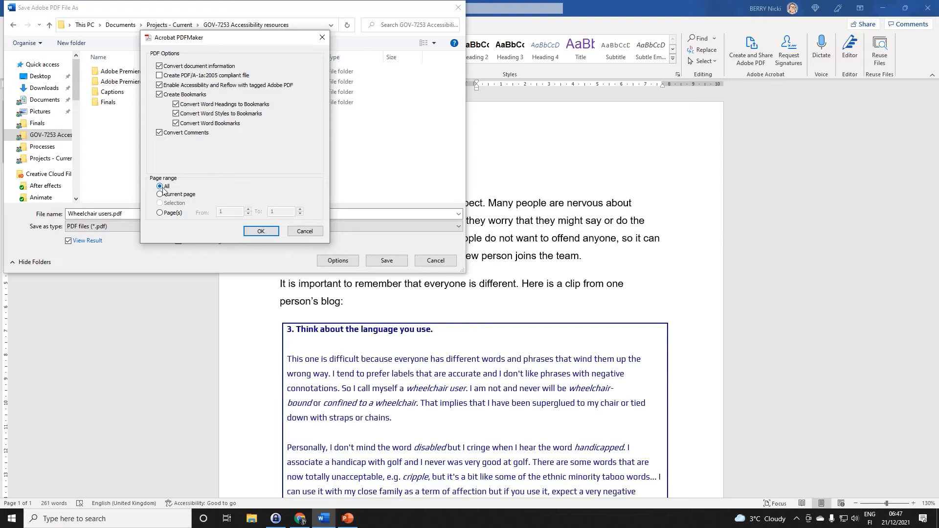
pyautogui.click(262, 231)
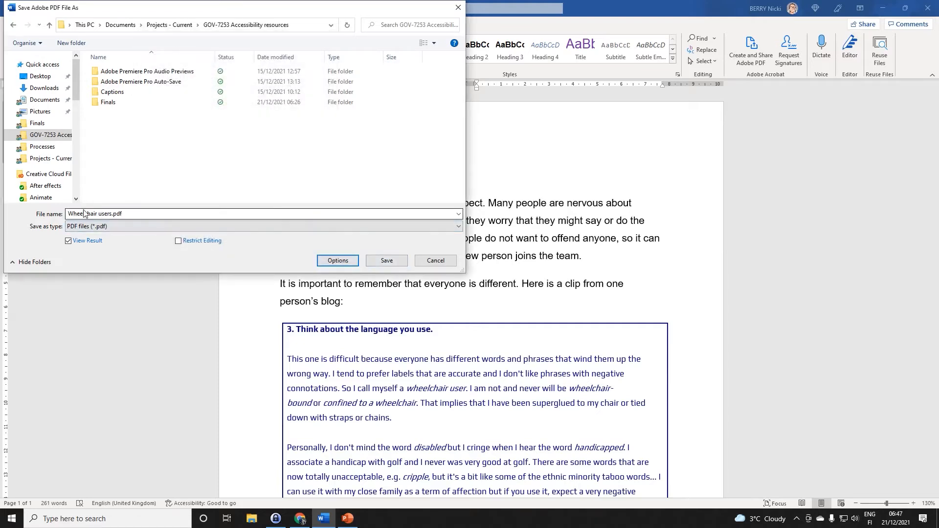
pyautogui.click(387, 260)
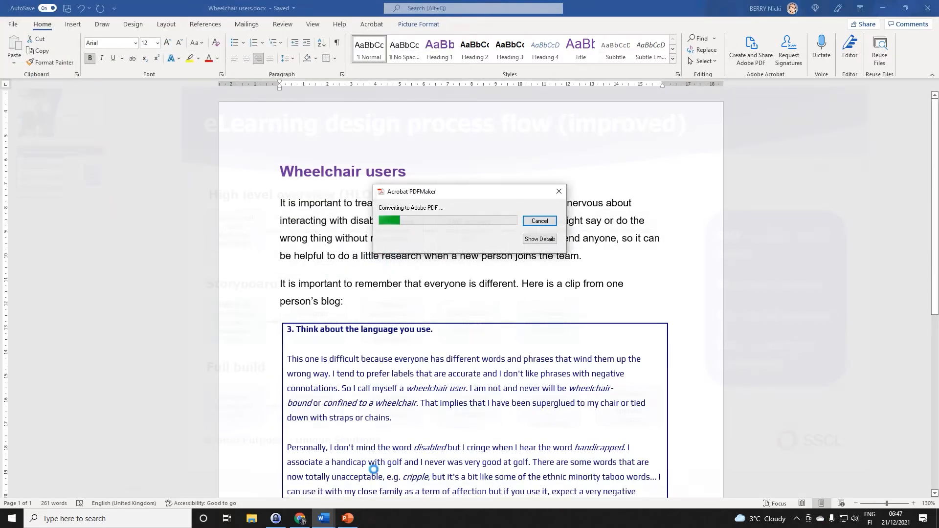
# Switch to PowerPoint and save the presentation as the Adobe PDF Roles and responsibilities 2.pdf with slide transitions not preserved
pyautogui.click(348, 518)
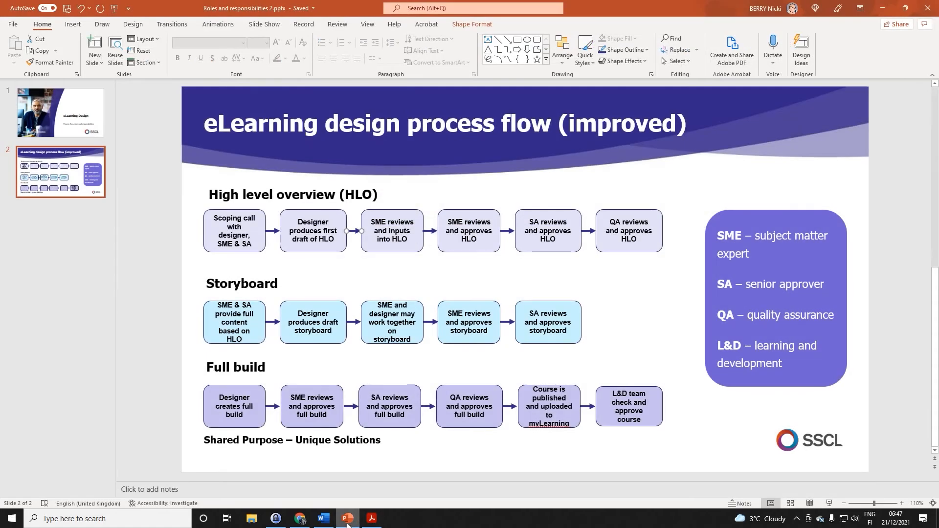
pyautogui.click(13, 24)
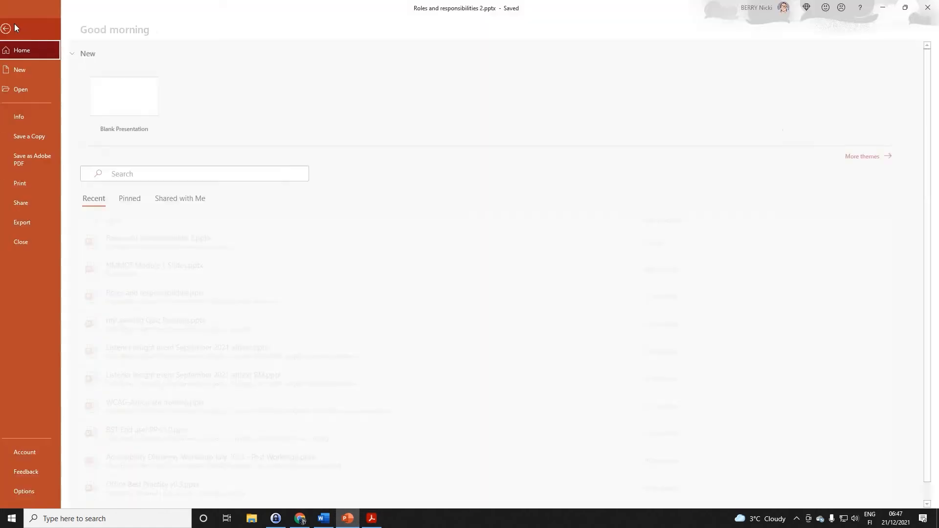
pyautogui.click(41, 167)
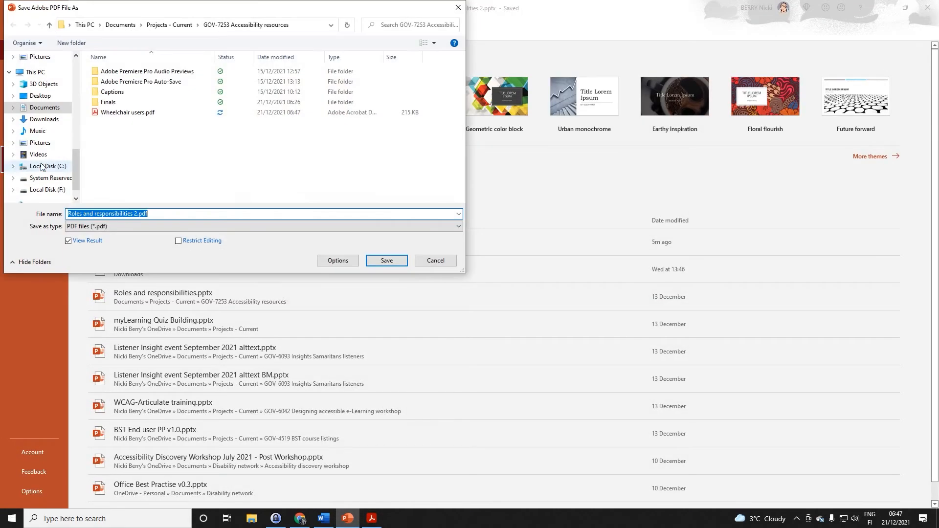
pyautogui.click(338, 263)
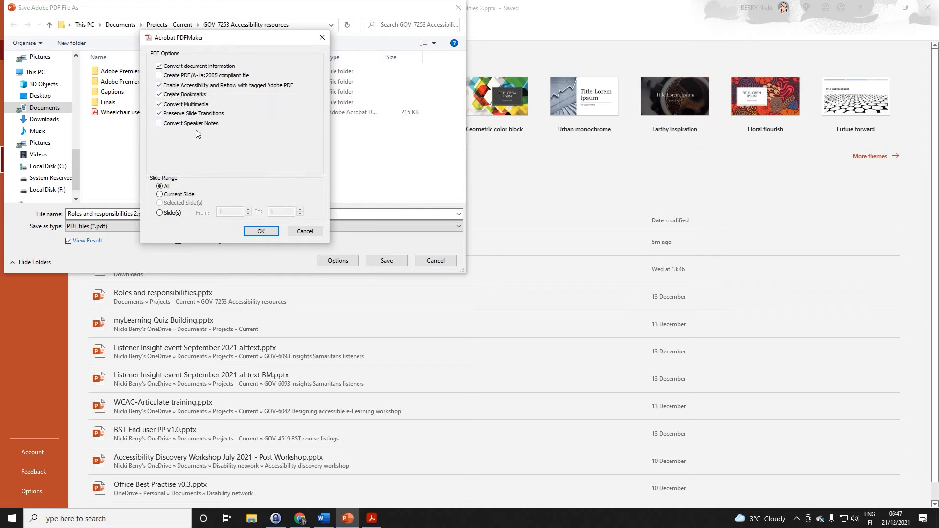
pyautogui.click(159, 114)
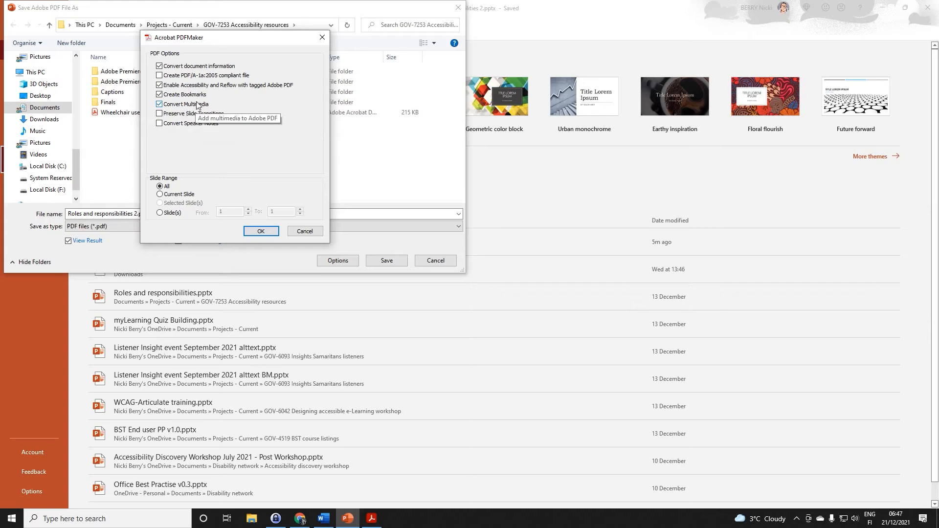
pyautogui.click(261, 232)
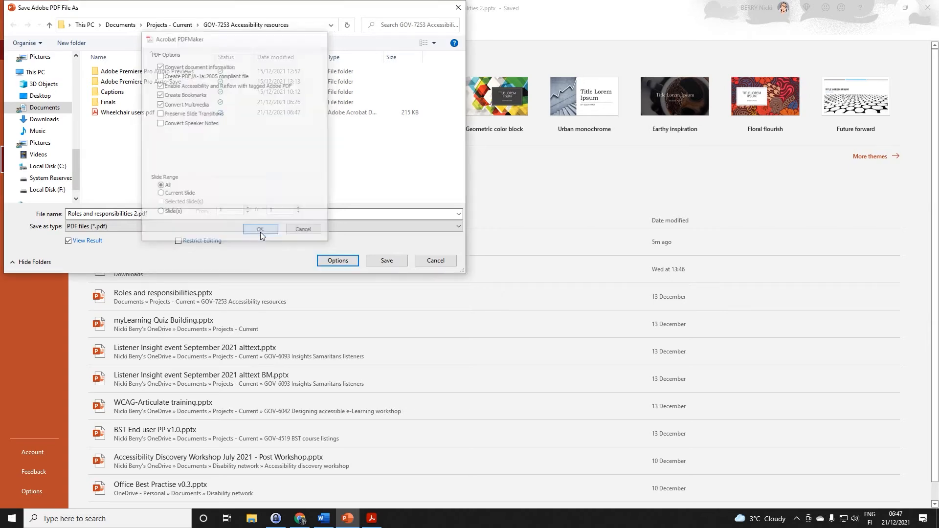
pyautogui.click(381, 262)
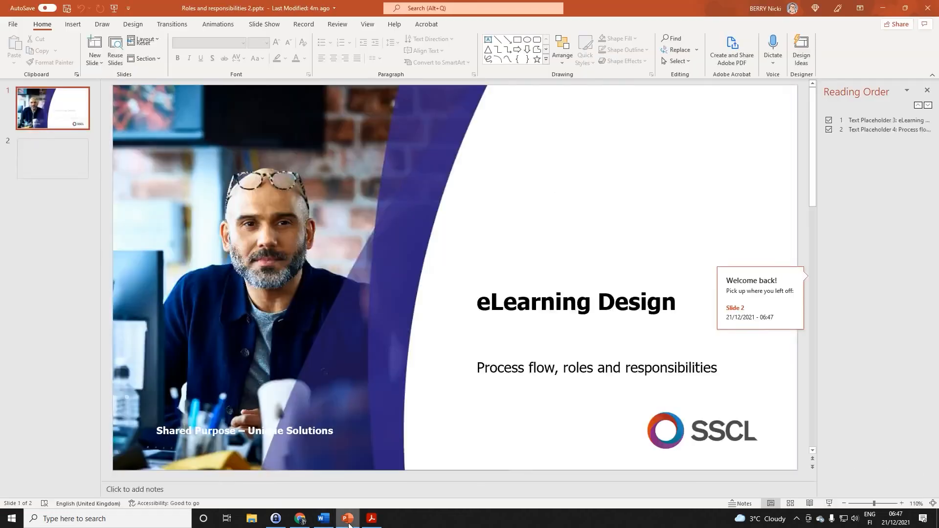
# Switch to Wheelchair users.pdf in Acrobat and run the full accessibility check on all pages with the default checking options
pyautogui.moveTo(349, 524)
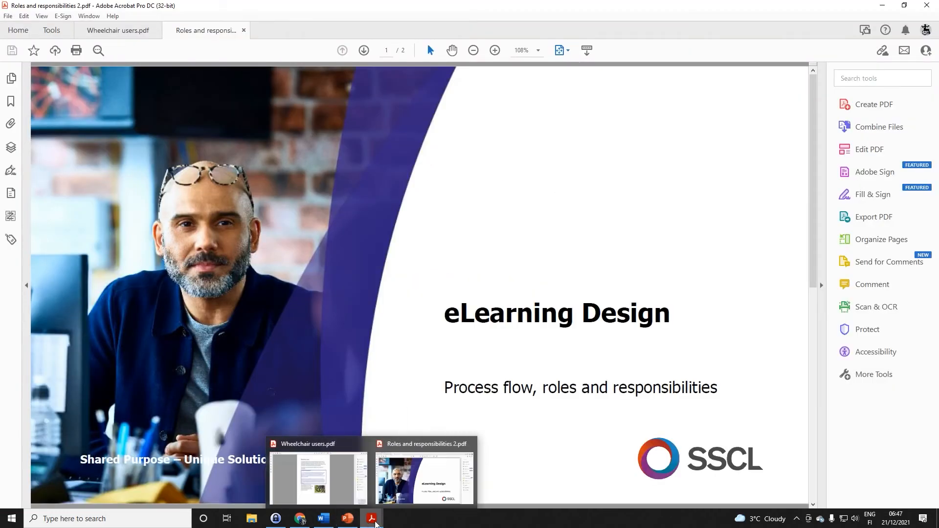
pyautogui.click(348, 487)
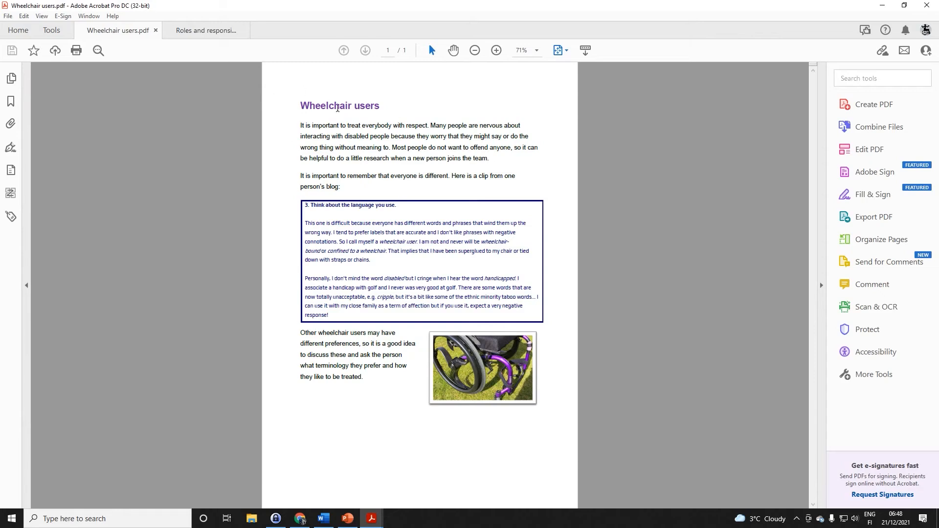
pyautogui.click(873, 353)
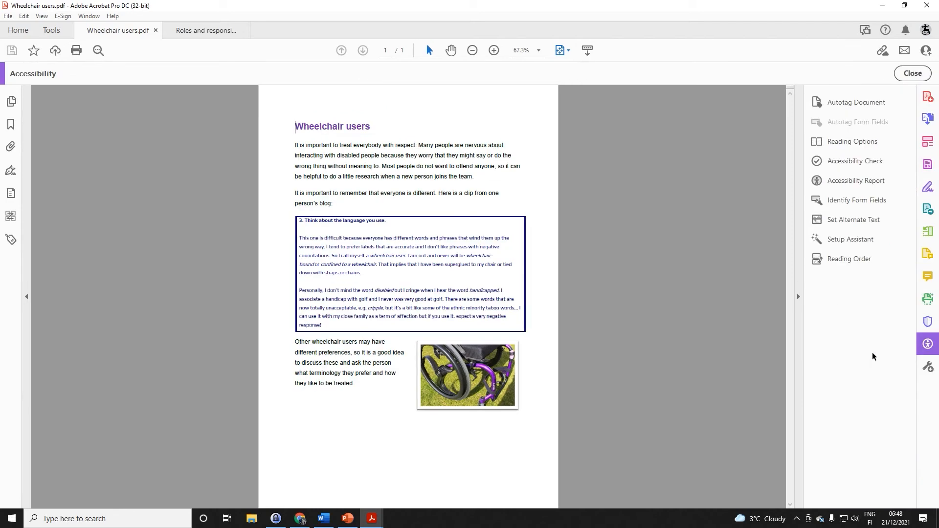
pyautogui.click(855, 163)
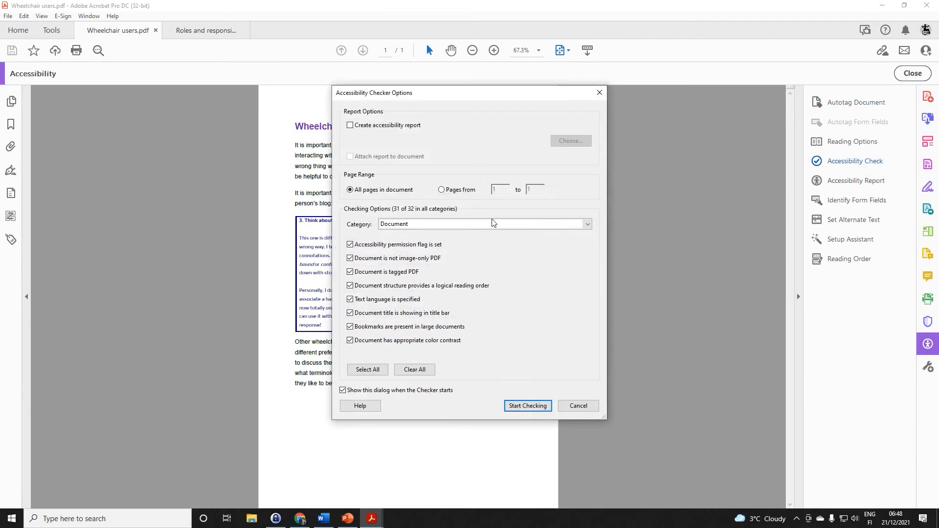
pyautogui.click(539, 407)
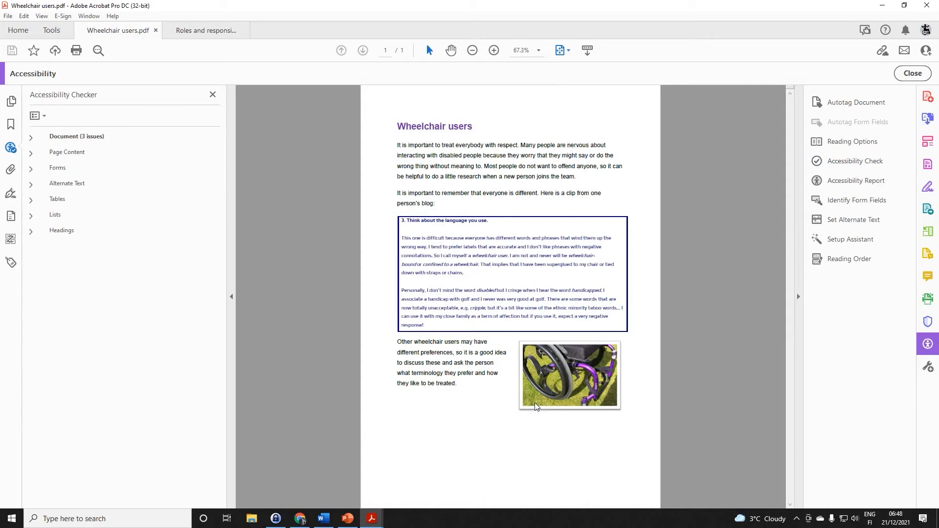
# Expand the Document results of the accessibility check and enter a title for Wheelchair users.pdf in its document properties
pyautogui.click(32, 139)
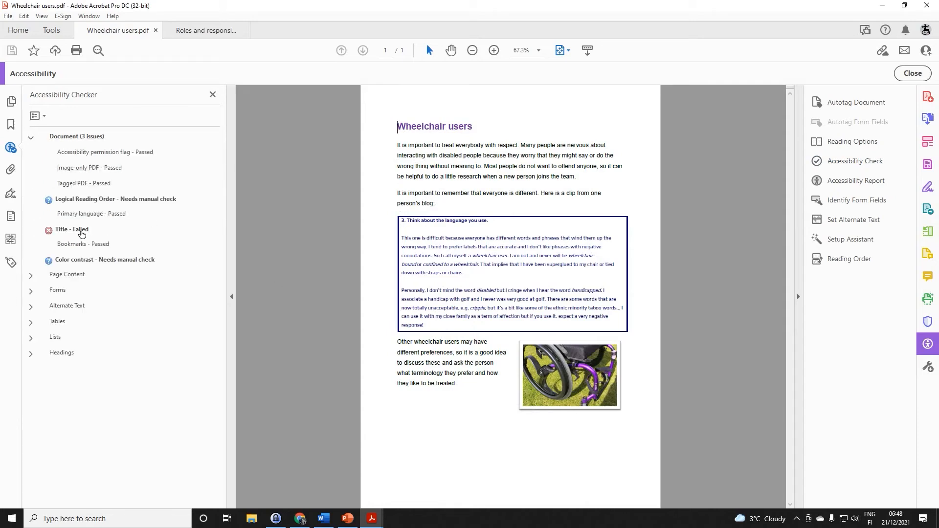
pyautogui.click(7, 17)
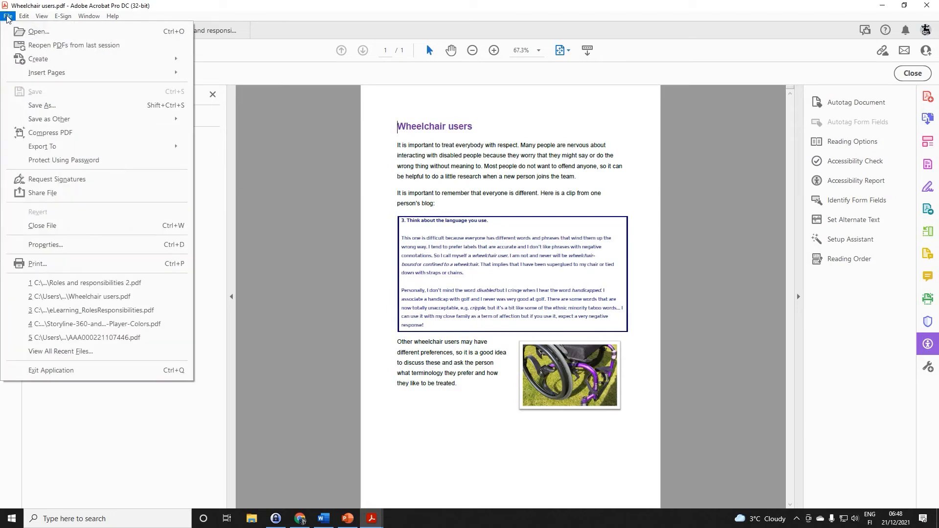
pyautogui.click(49, 244)
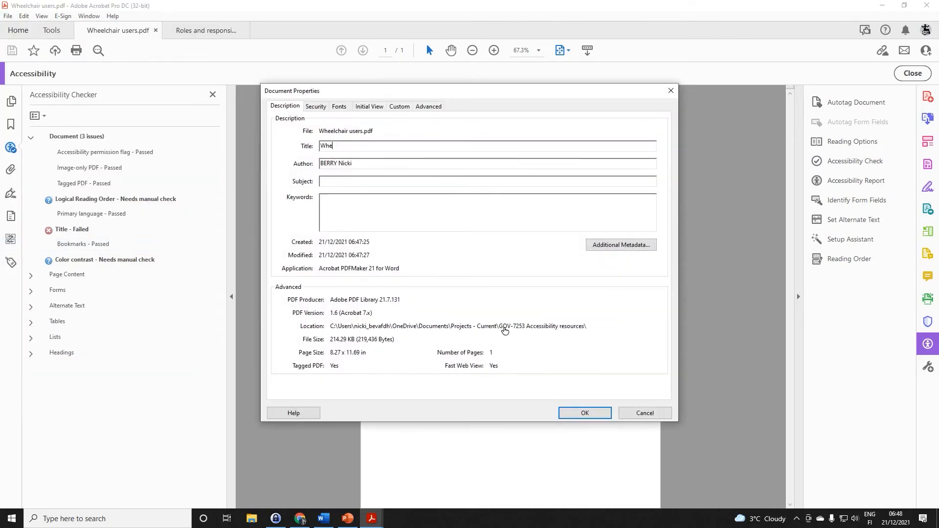
pyautogui.click(585, 413)
# Apply the checker's fix to the failed Title rule and view the tag structure of Wheelchair users.pdf
pyautogui.click(73, 230)
pyautogui.rightClick(76, 233)
pyautogui.click(97, 243)
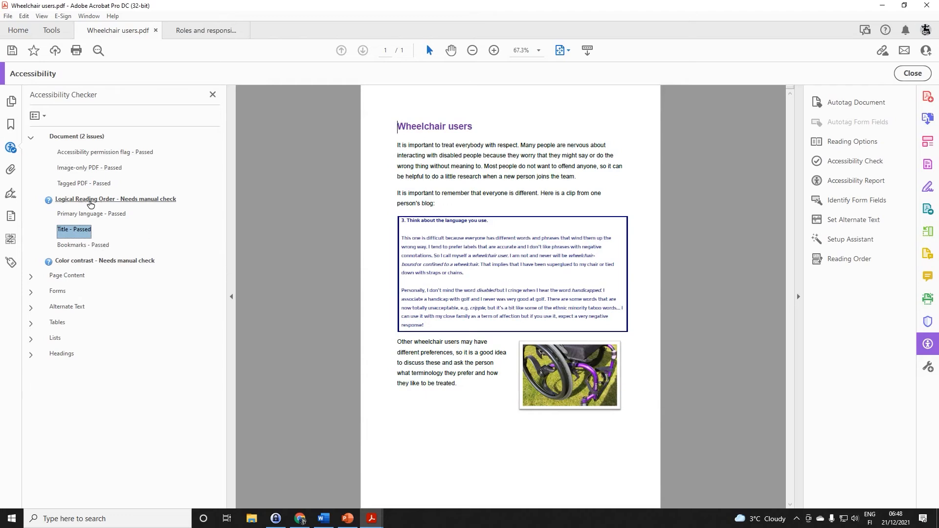
pyautogui.click(10, 263)
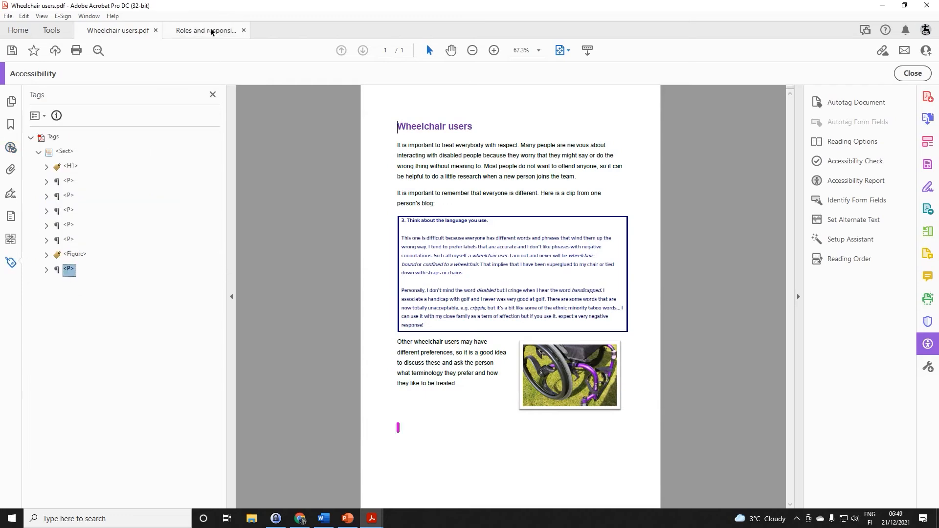
# Switch to Roles and responsibilities 2.pdf and run the full accessibility check with the default checking options
pyautogui.click(206, 31)
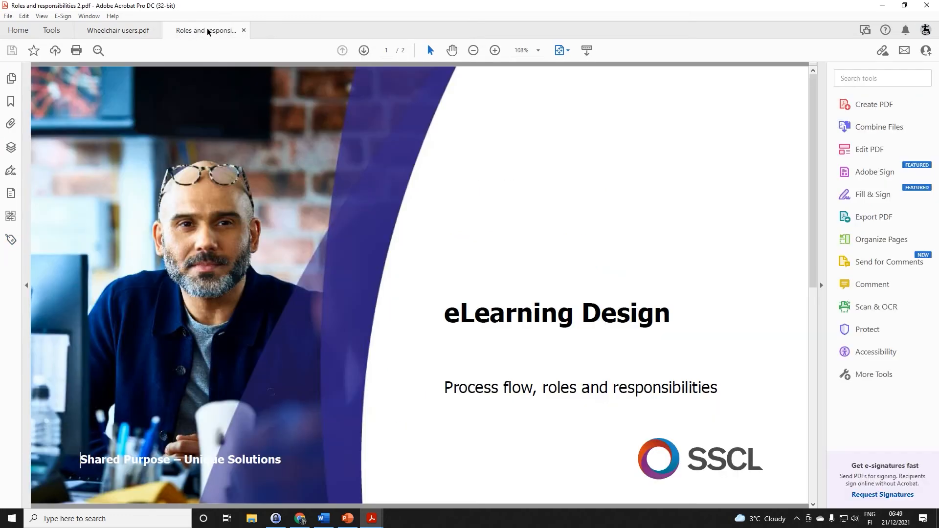
pyautogui.click(866, 351)
pyautogui.click(840, 163)
pyautogui.click(519, 410)
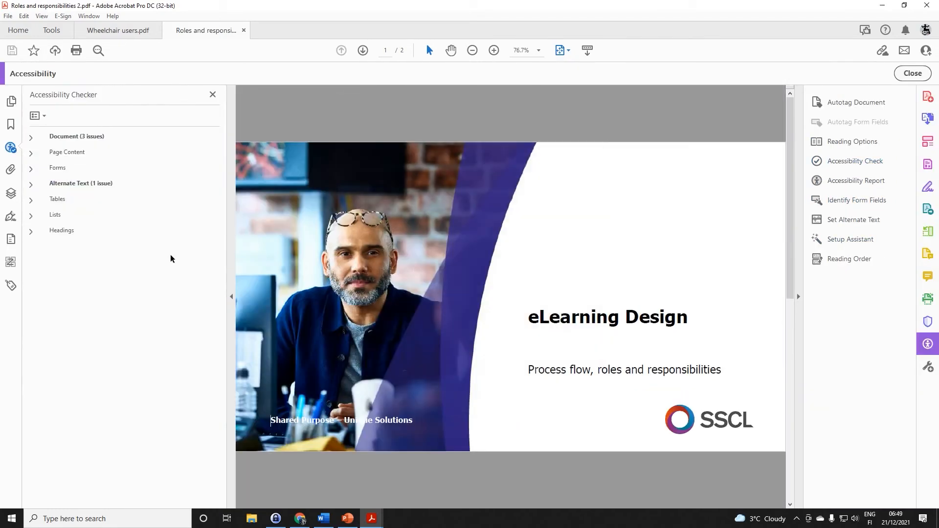
# Set the PDF's title to "Roles and responsibilities" in its document properties and apply the checker's fix to the failed Title rule
pyautogui.click(31, 137)
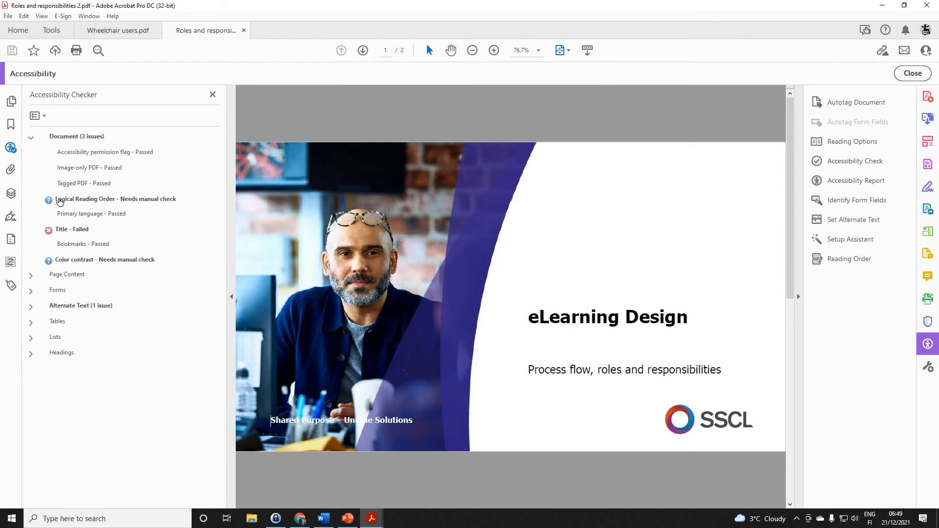
pyautogui.click(9, 16)
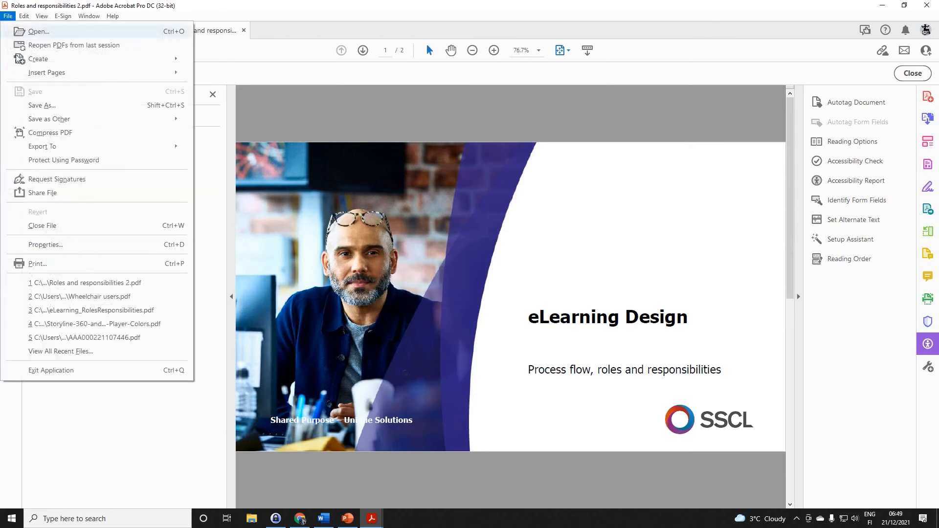
pyautogui.click(46, 245)
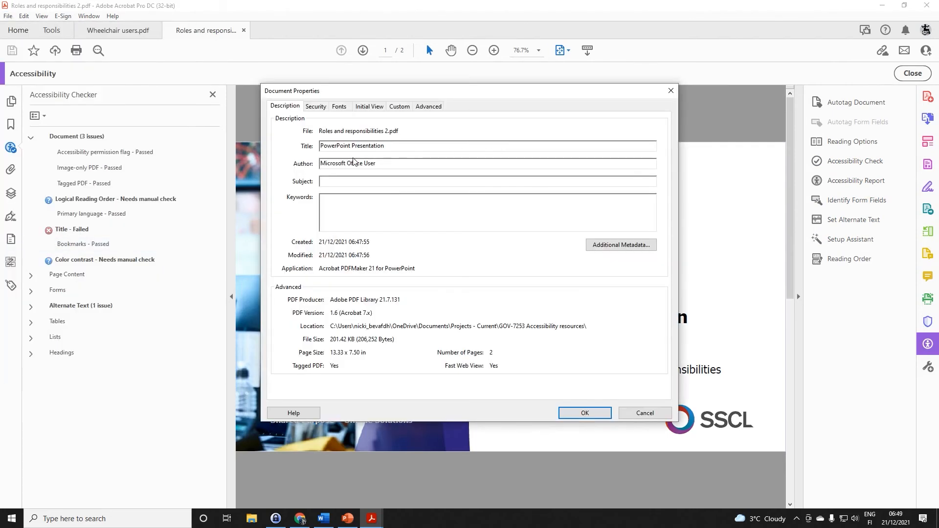
pyautogui.moveTo(393, 148); pyautogui.dragTo(267, 141)
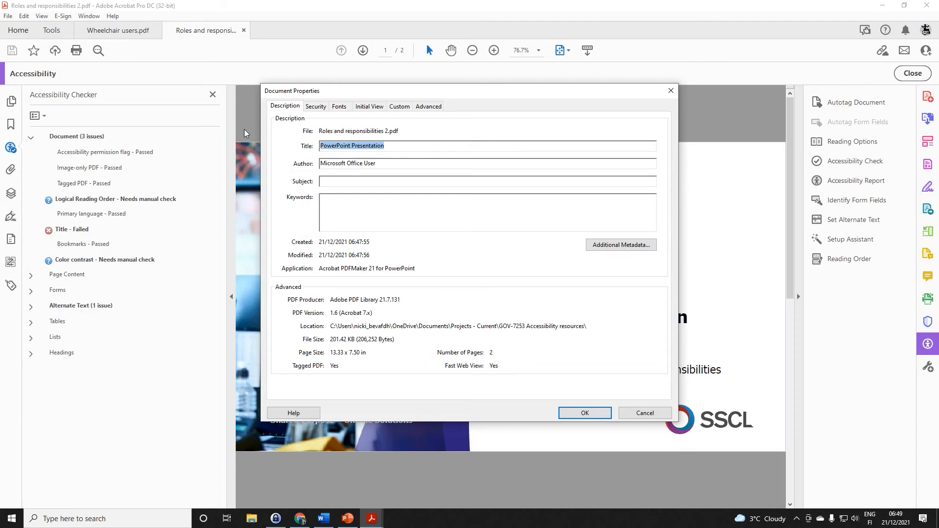
pyautogui.press('BackSpace')
pyautogui.write('ROLE')
pyautogui.press('BackSpace')
pyautogui.press('BackSpace')
pyautogui.press('BackSpace')
pyautogui.write('oles a')
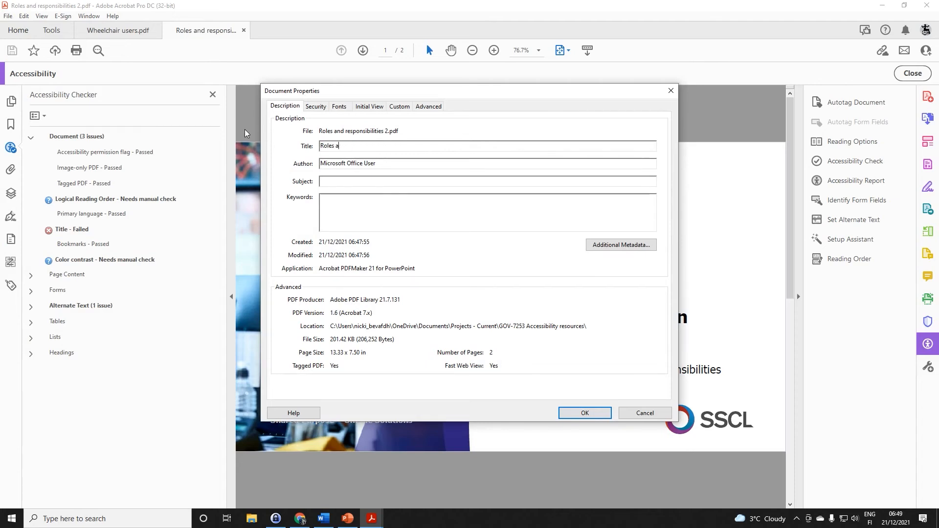
pyautogui.write('nd responsibilities')
pyautogui.click(588, 414)
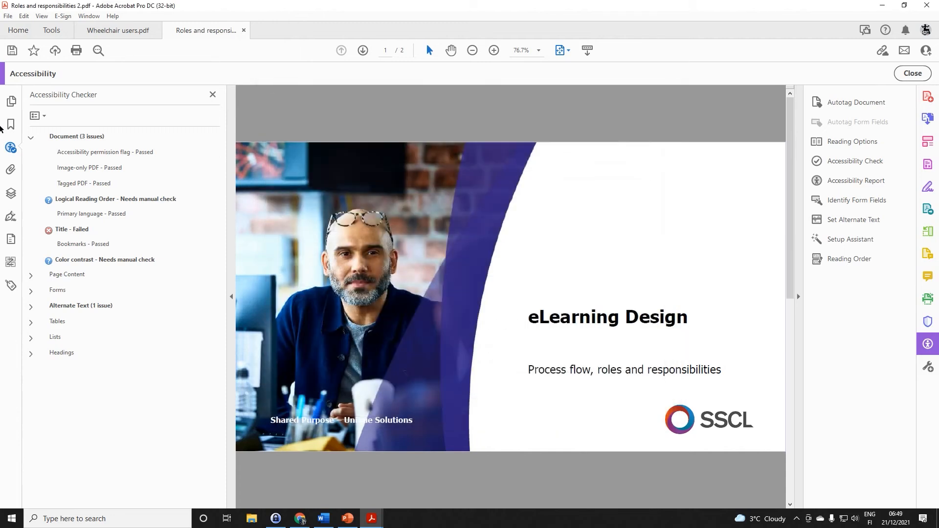
pyautogui.rightClick(63, 233)
pyautogui.click(76, 244)
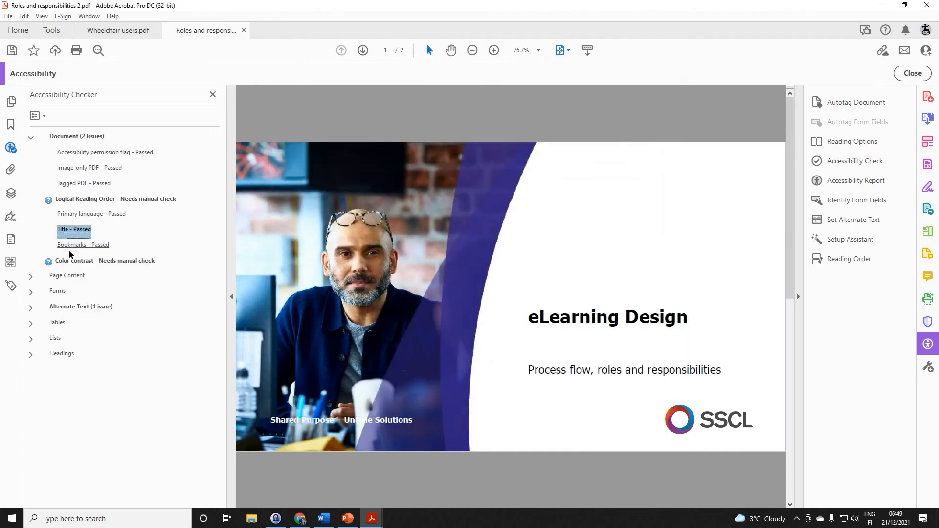
# Expand the failed Figures alternate text rule and examine which slide shapes Figures 1 to 7 refer to
pyautogui.click(30, 308)
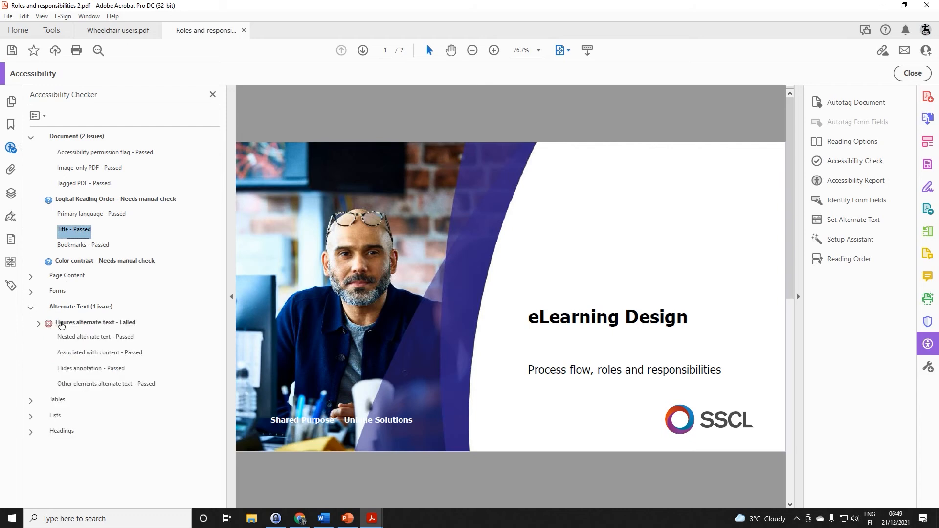
pyautogui.click(39, 324)
pyautogui.scroll(-1, 117, 337)
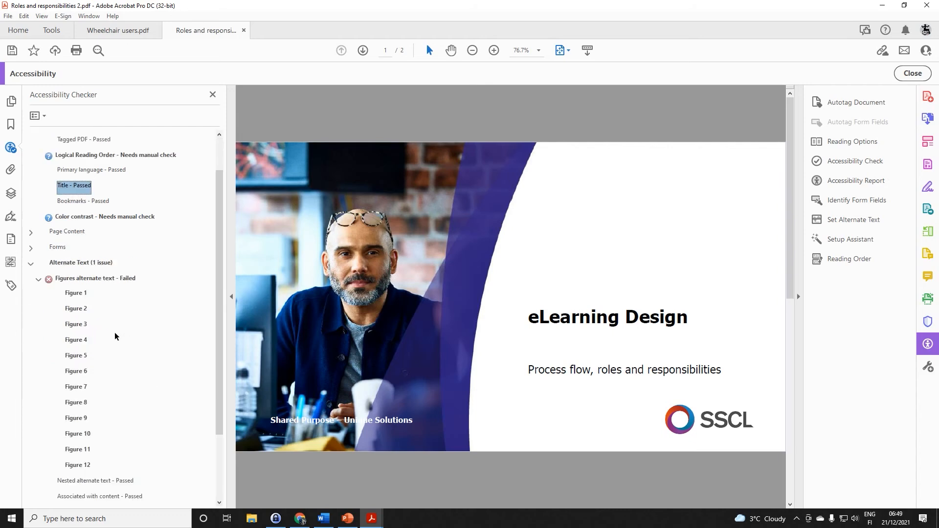
pyautogui.click(72, 294)
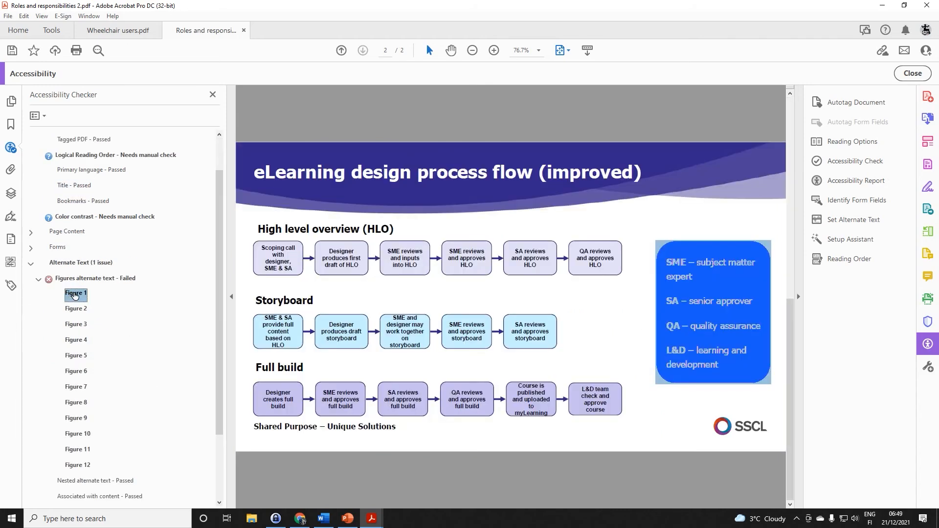
pyautogui.click(76, 309)
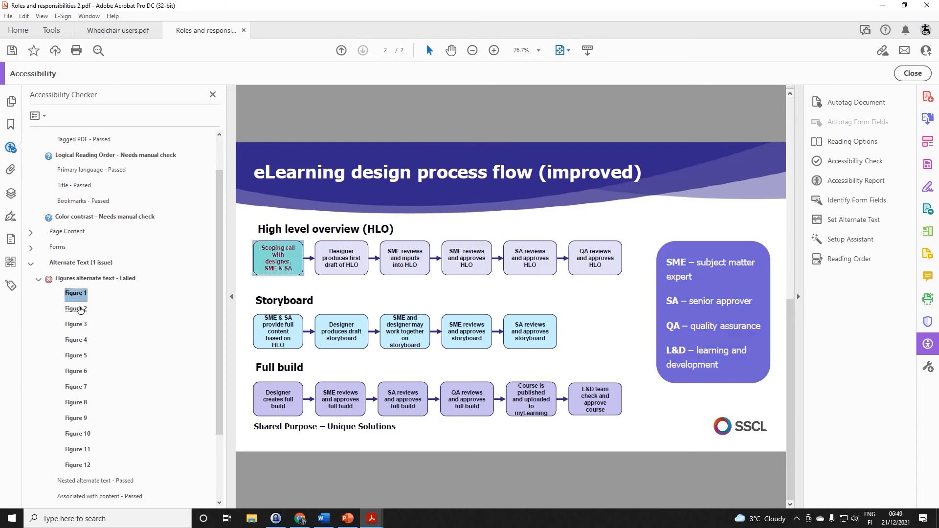
pyautogui.click(81, 325)
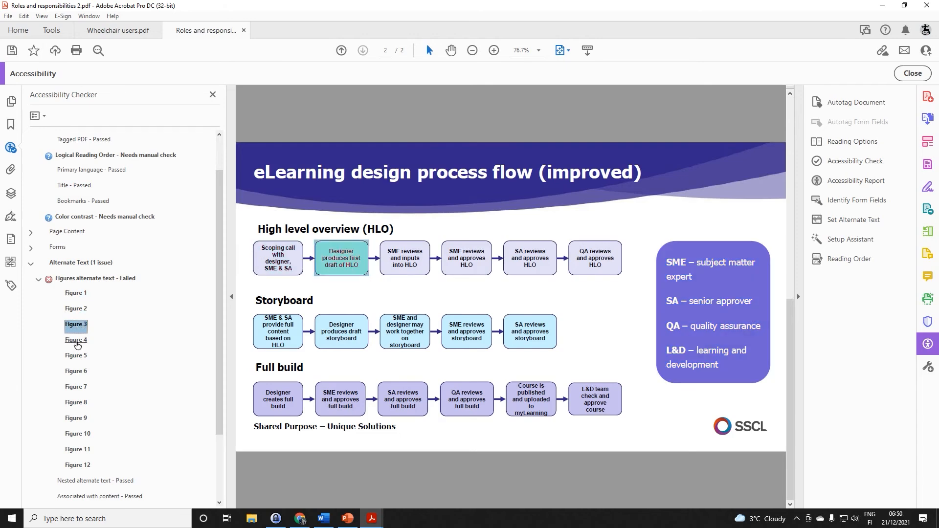
pyautogui.click(77, 343)
pyautogui.click(76, 357)
pyautogui.click(81, 373)
pyautogui.click(79, 389)
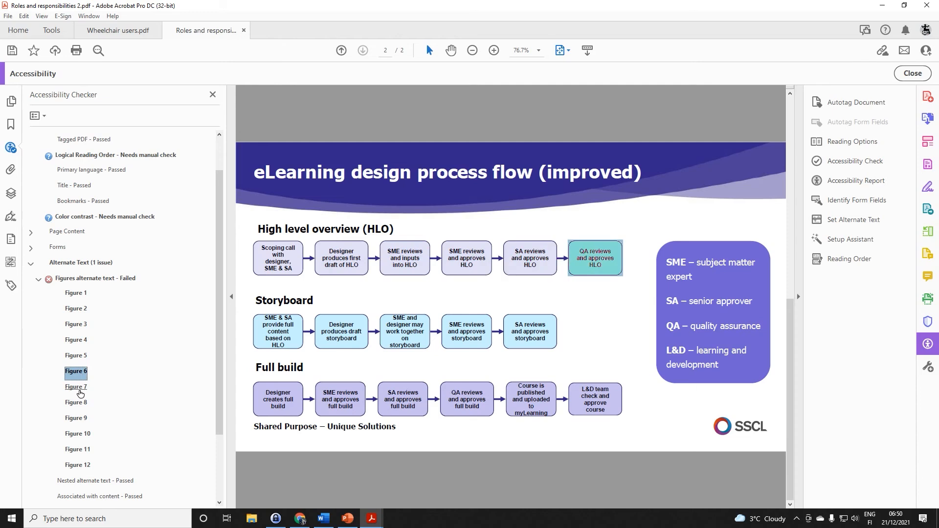
# Switch to the Roles and responsibilities 2 presentation in PowerPoint
pyautogui.click(347, 518)
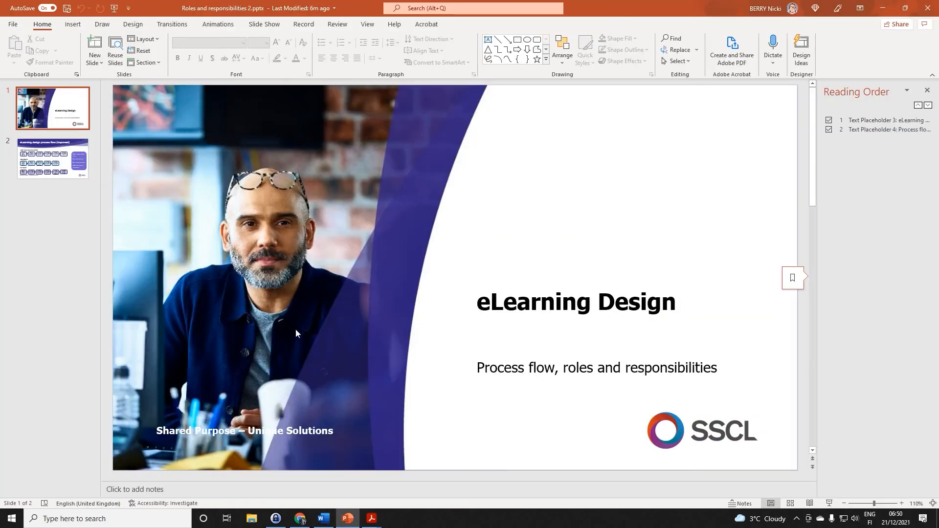